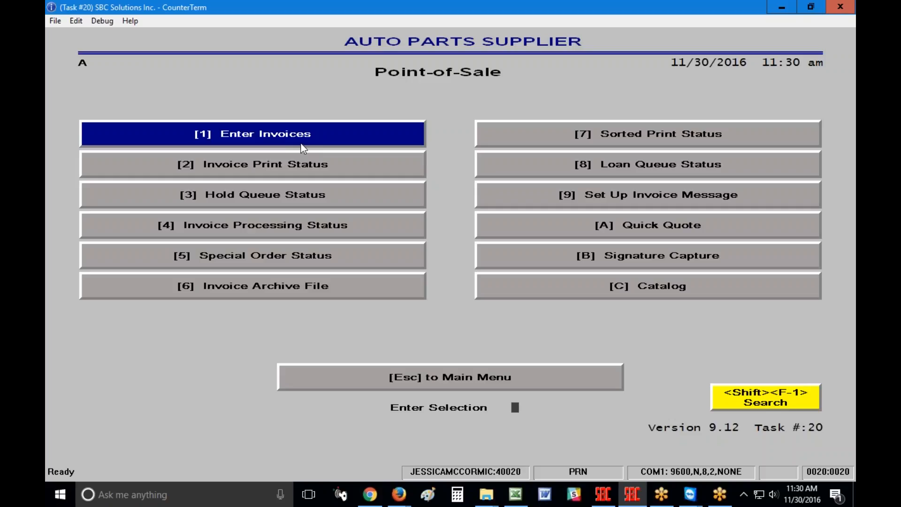
# Start a new invoice ticket and set its transaction code to M for a credit memo
pyautogui.click(351, 137)
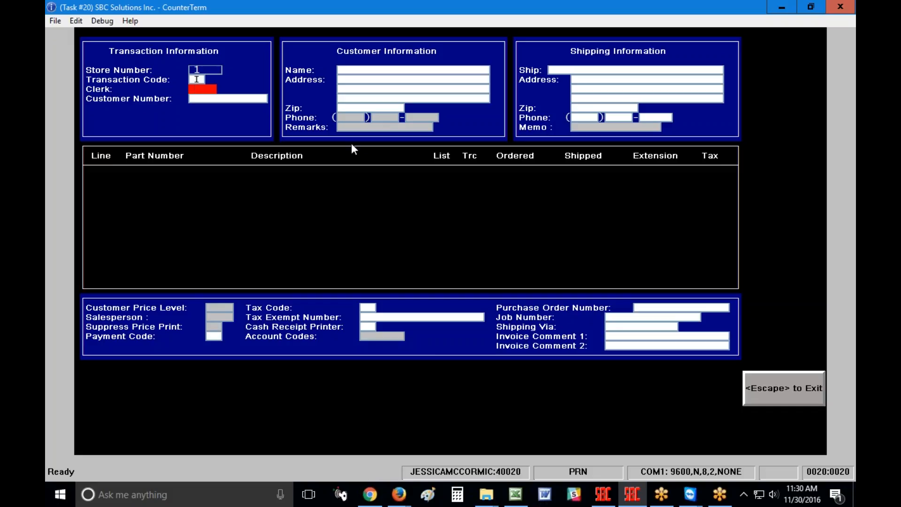
pyautogui.press('Up')
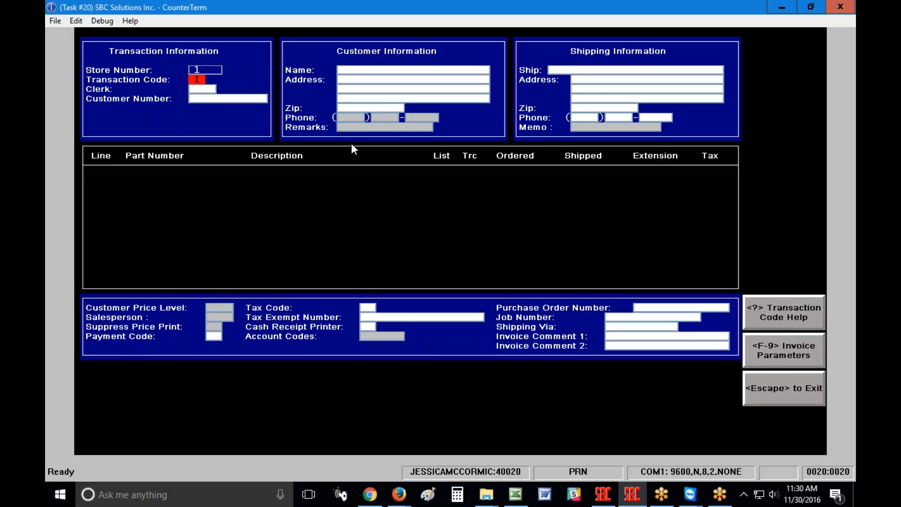
pyautogui.click(780, 316)
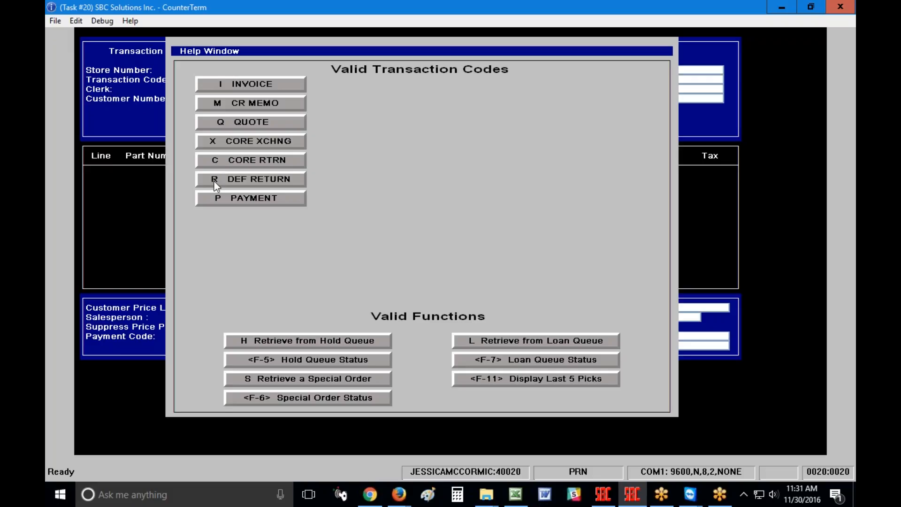
pyautogui.click(222, 105)
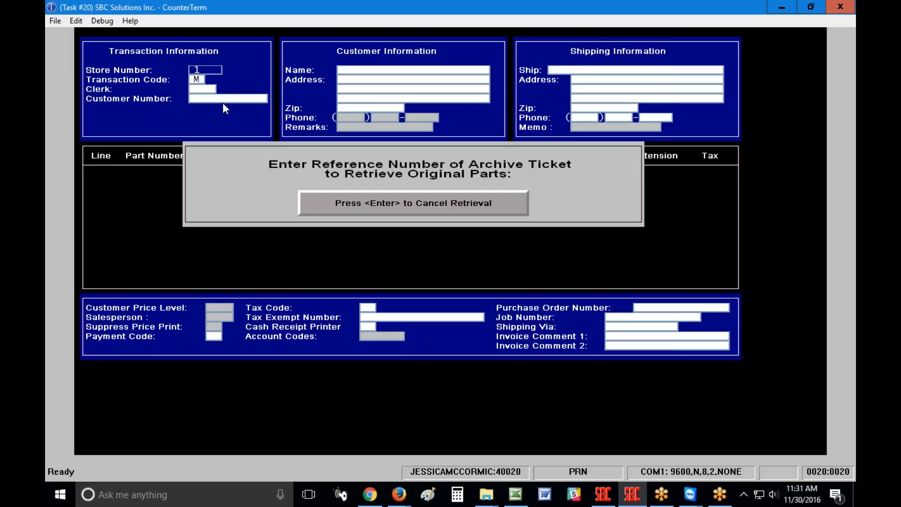
# Retrieve the original archived invoice by its reference number and continue with it as a cash sale
pyautogui.write('100000399')
pyautogui.press('Return')
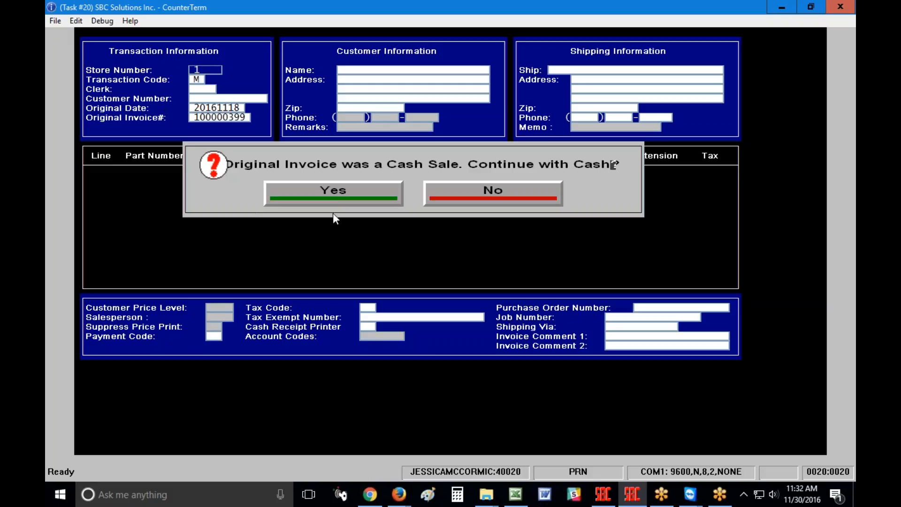
pyautogui.click(338, 196)
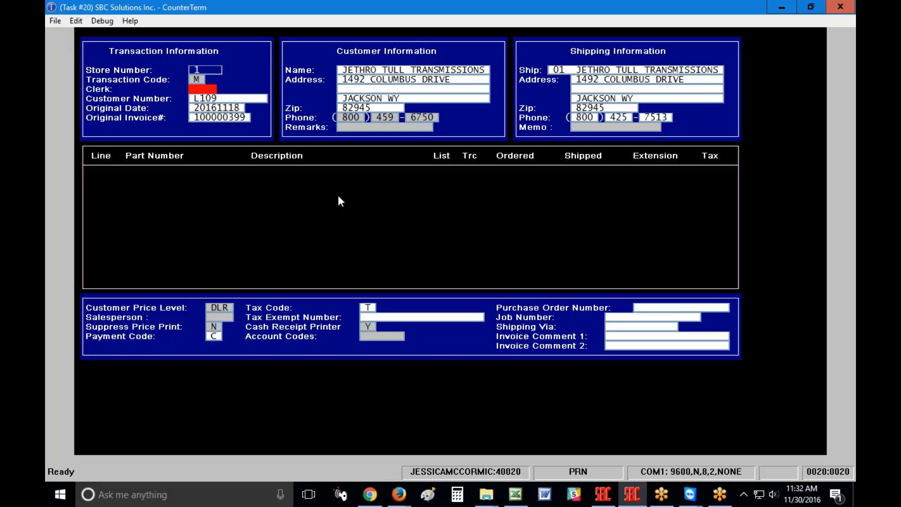
# Set the clerk to SBC, fill in the purchase order number and bring the original parts onto the credit memo
pyautogui.write('SBC')
pyautogui.press('Return')
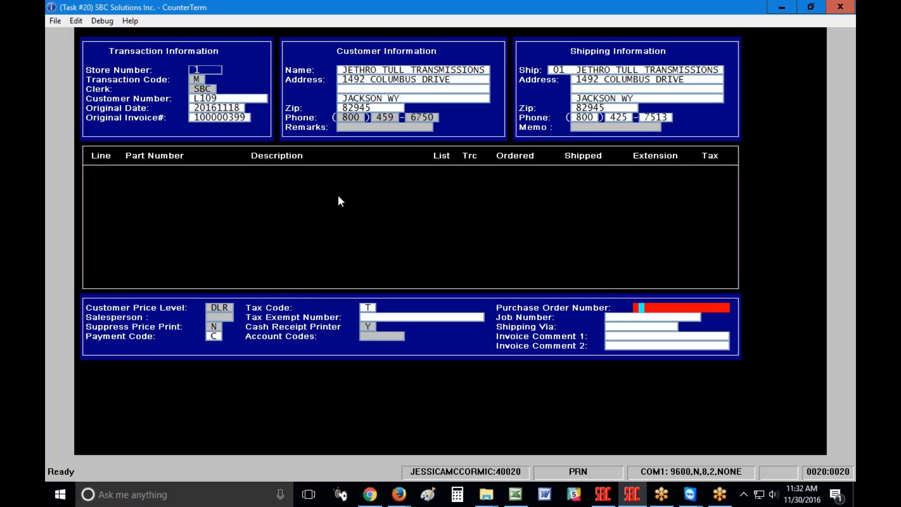
pyautogui.write('1')
pyautogui.press('Return')
pyautogui.press('Return')
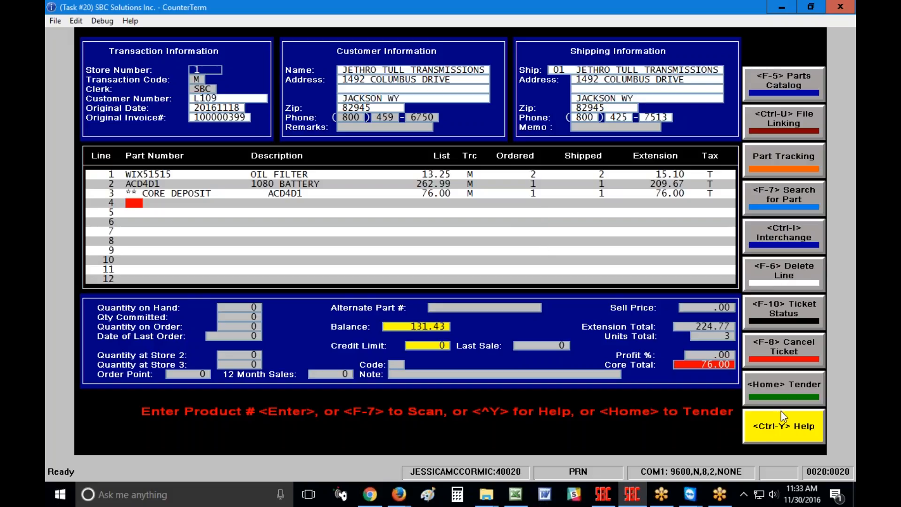
# Tender the full amount of the credit memo as cash
pyautogui.click(790, 393)
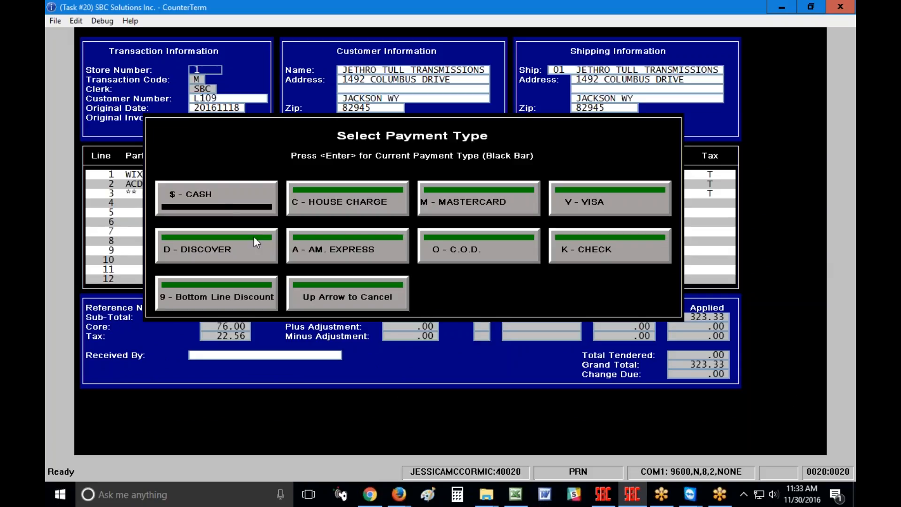
pyautogui.click(222, 199)
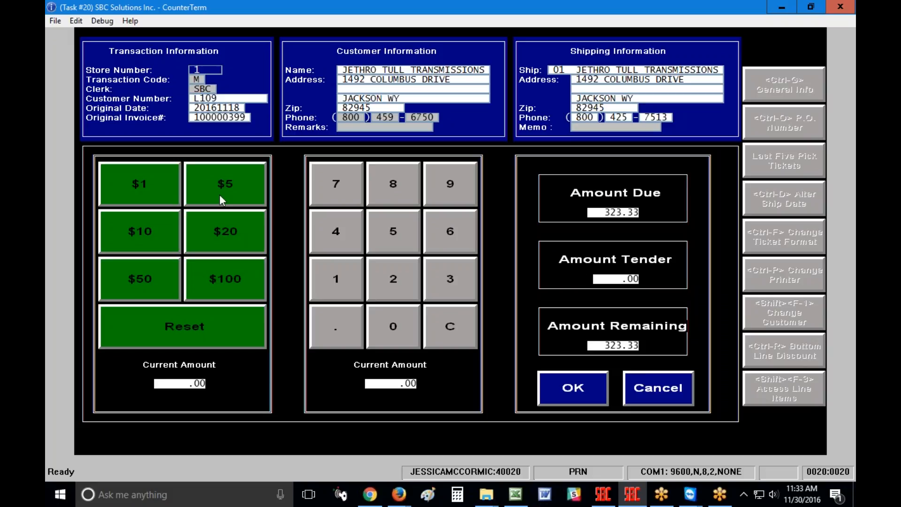
pyautogui.press('Return')
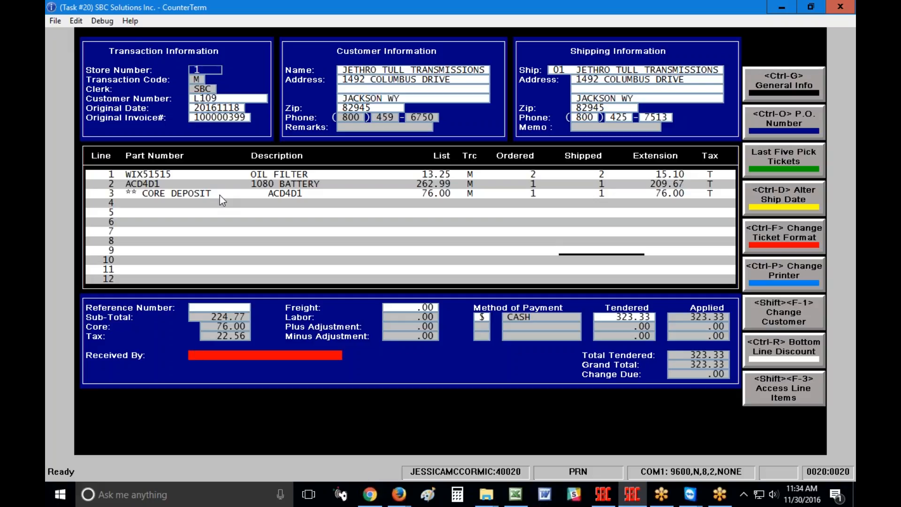
# Enter the recipient's name as Received By and complete the credit memo transaction
pyautogui.write('JOHN')
pyautogui.press('Return')
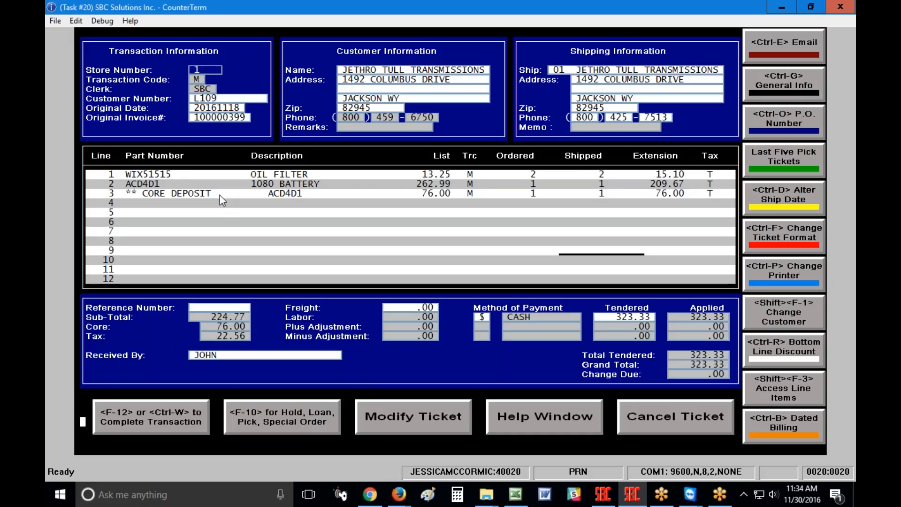
pyautogui.click(159, 420)
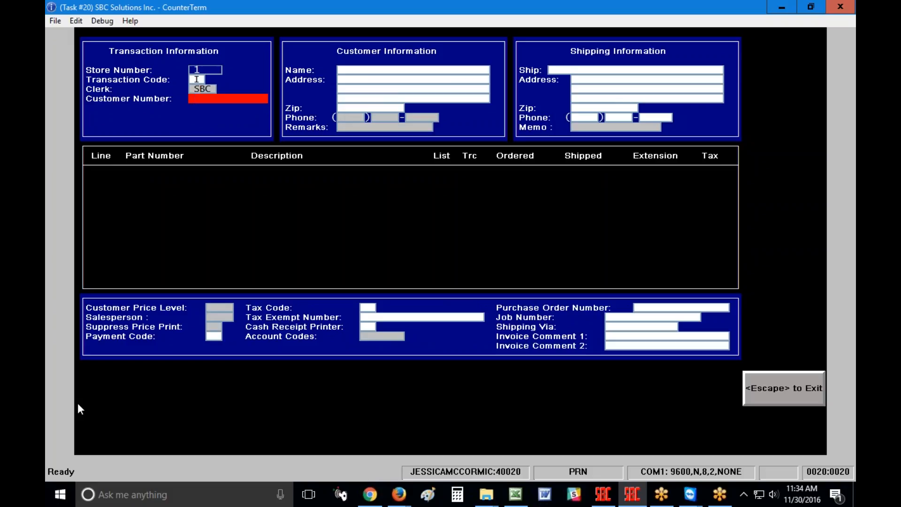
# Start a core return ticket with transaction code C, leave the original date empty and enter the original invoice number
pyautogui.press('Escape')
pyautogui.press('Escape')
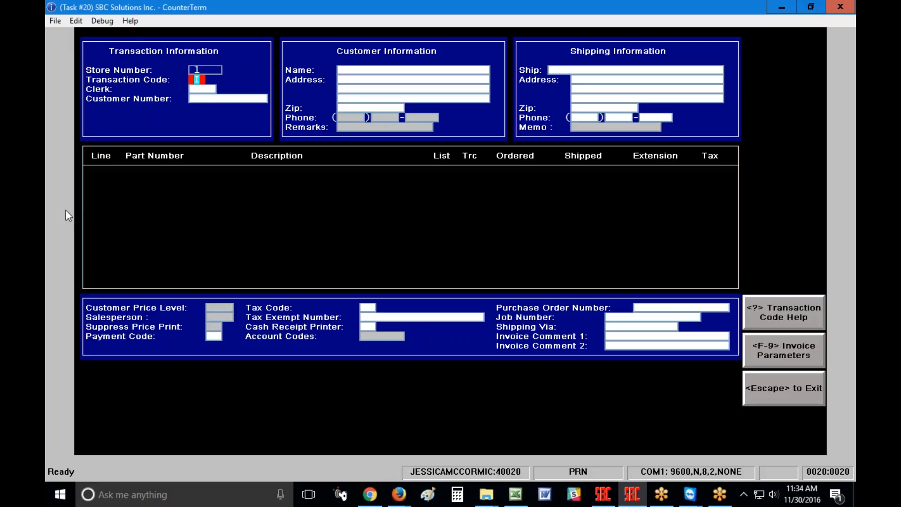
pyautogui.write('C')
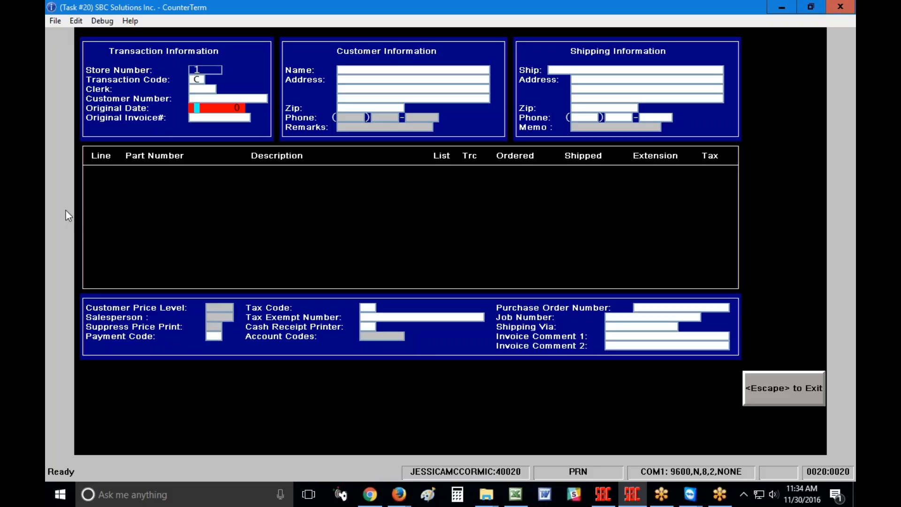
pyautogui.press('Return')
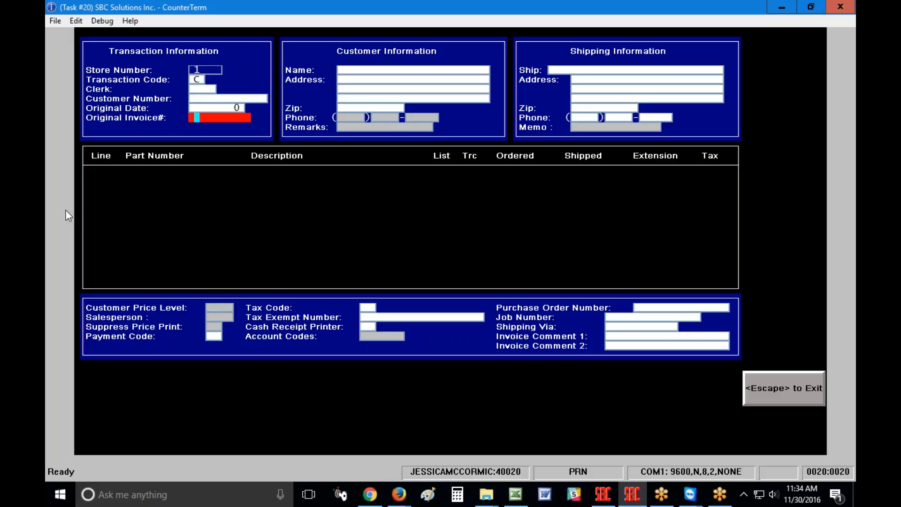
pyautogui.write('100000380')
pyautogui.press('Return')
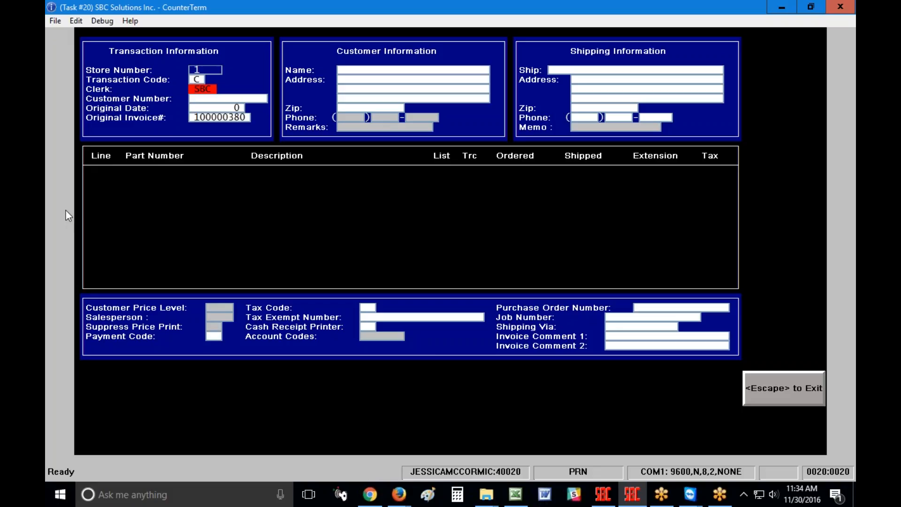
# Accept SBC as clerk, enter the customer number and keep shipping address 01 for the core return
pyautogui.press('Return')
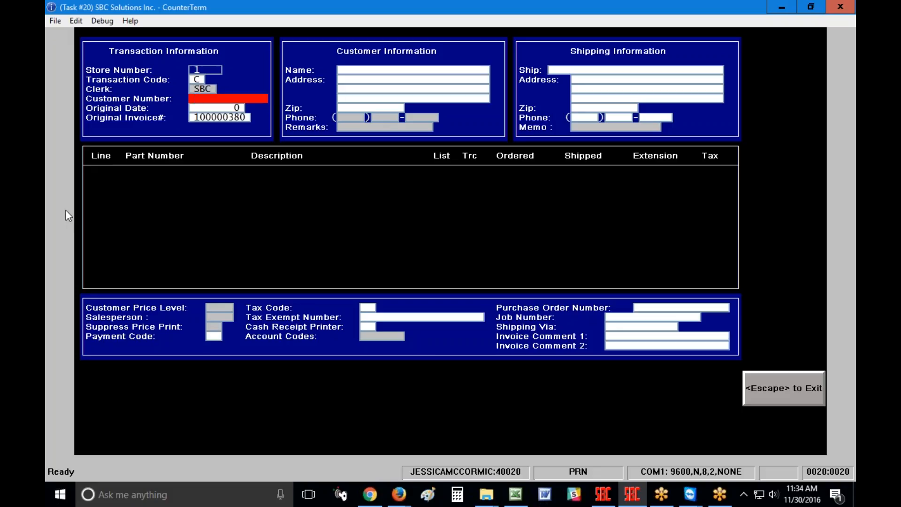
pyautogui.write('L109')
pyautogui.press('Return')
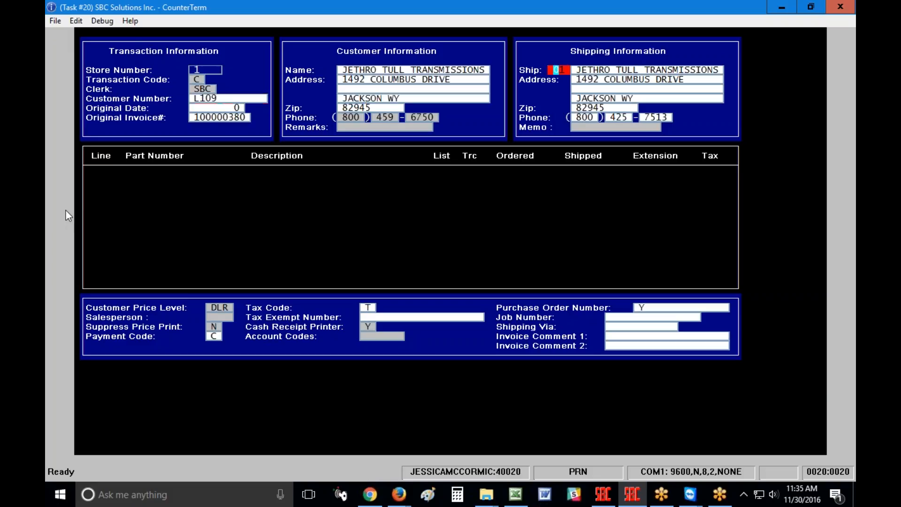
pyautogui.press('Return')
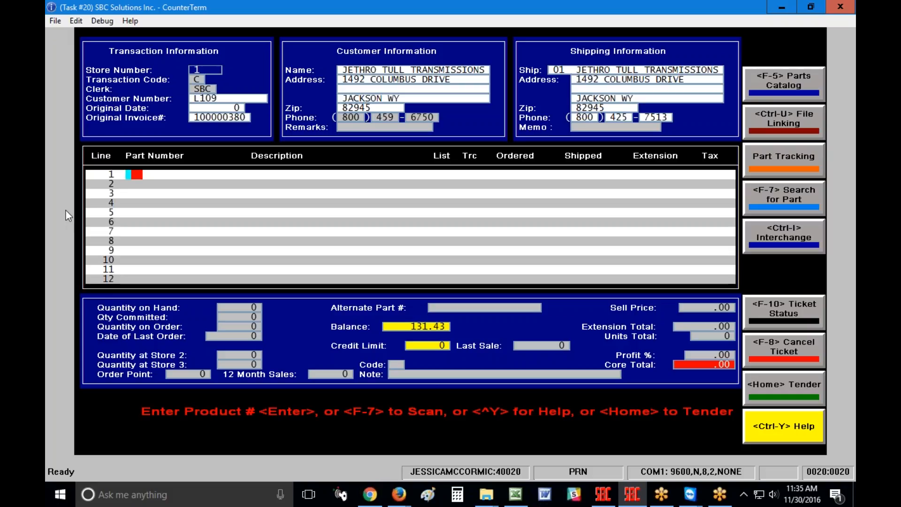
# Add part 4D1 to the core return, link it through part tracking to the matching 11/16/2016 original invoice, and return quantity 1
pyautogui.write('401')
pyautogui.press('F7')
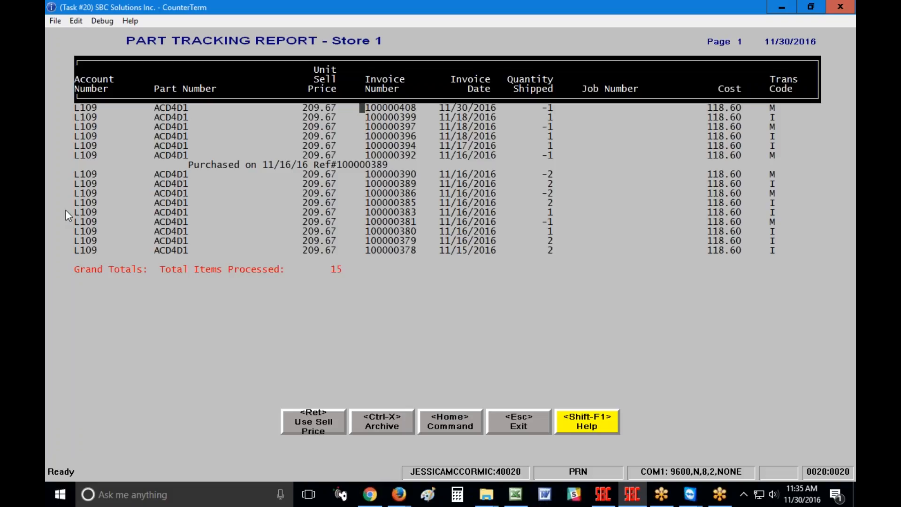
pyautogui.press('Down')
pyautogui.press('Down')
pyautogui.press('Down')
pyautogui.press('Down')
pyautogui.press('Down')
pyautogui.press('Down')
pyautogui.press('Down')
pyautogui.press('Down')
pyautogui.press('Down')
pyautogui.press('Down')
pyautogui.press('Down')
pyautogui.press('Down')
pyautogui.click(320, 426)
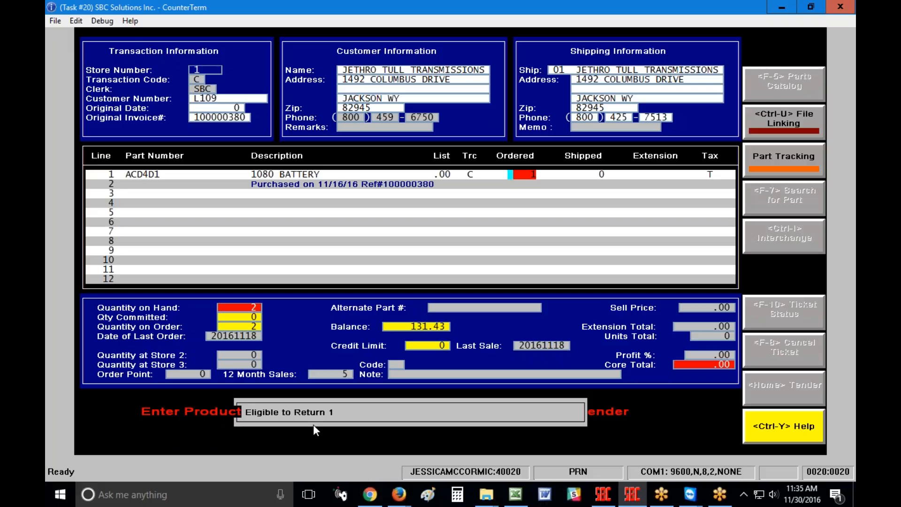
pyautogui.press('Return')
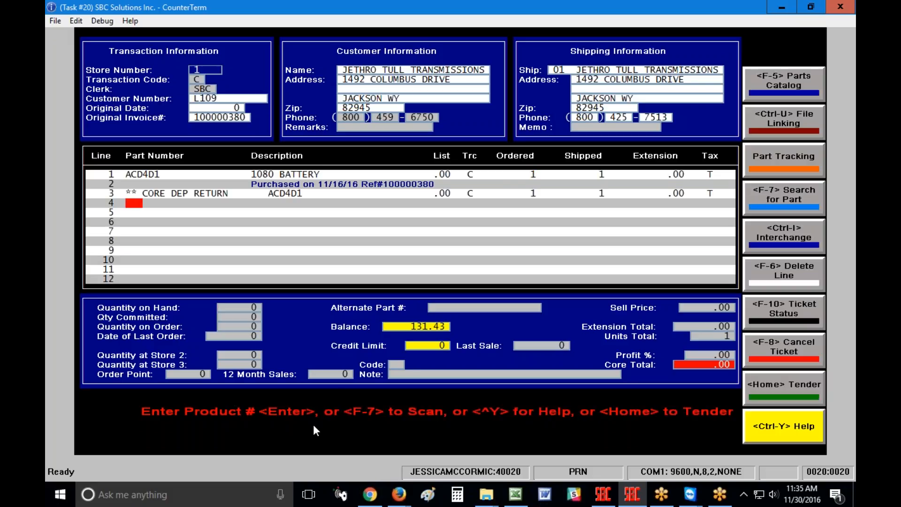
# Cancel the core return ticket
pyautogui.press('F8')
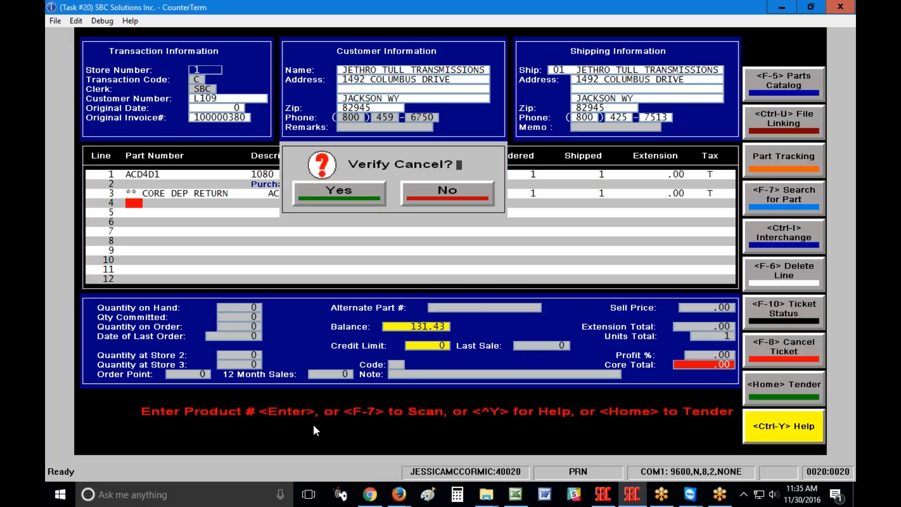
pyautogui.press('y')
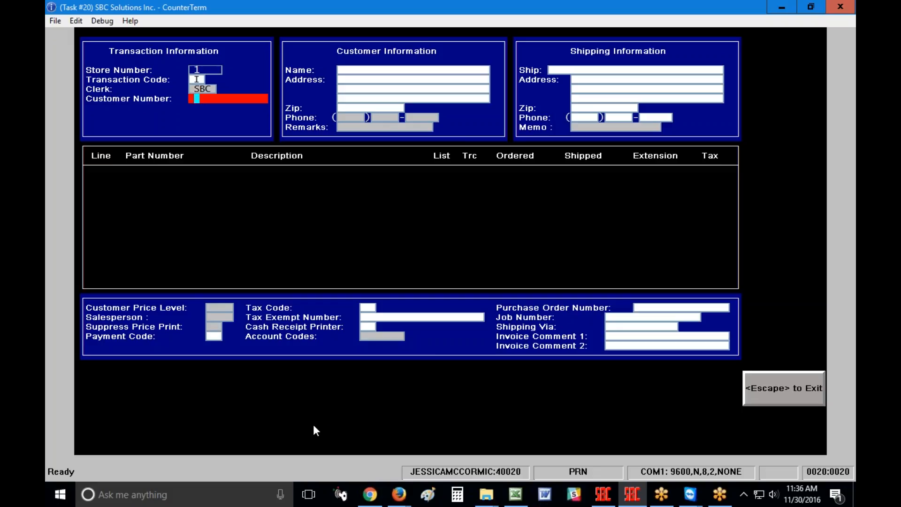
# Enter the customer number on a new invoice ticket and add oil filter part 51515 to the first line
pyautogui.write('L109')
pyautogui.press('Return')
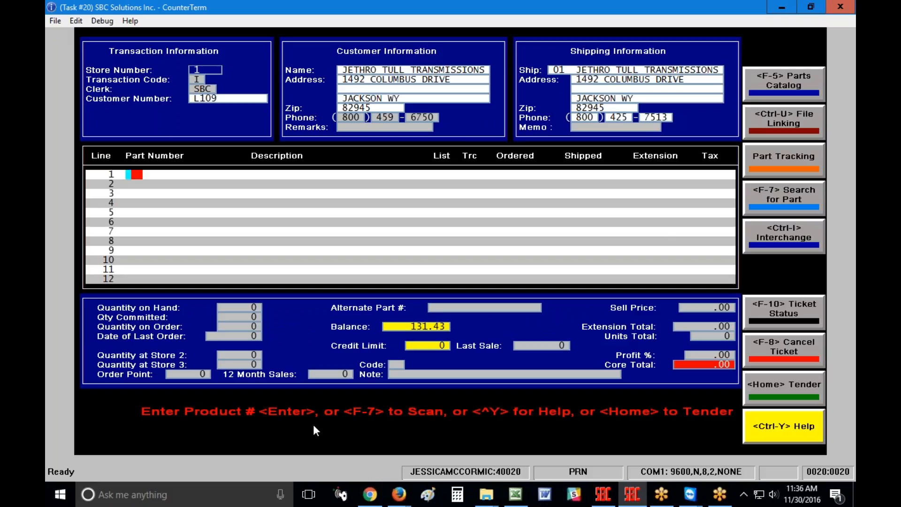
pyautogui.write('51515')
pyautogui.press('Return')
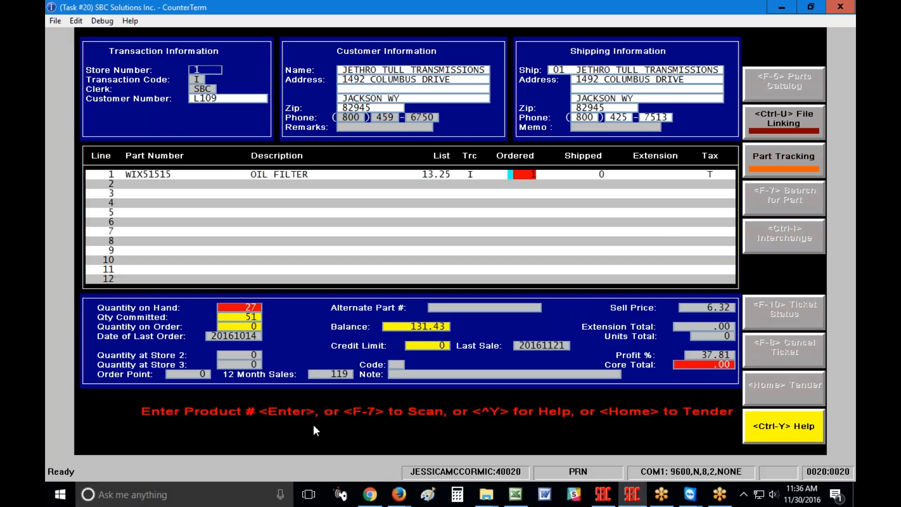
# Link the oil filter line to the latest 11/21/2016 purchase in part tracking and return it with quantity -1
pyautogui.press('Return')
pyautogui.hotkey('ctrl', 'u')
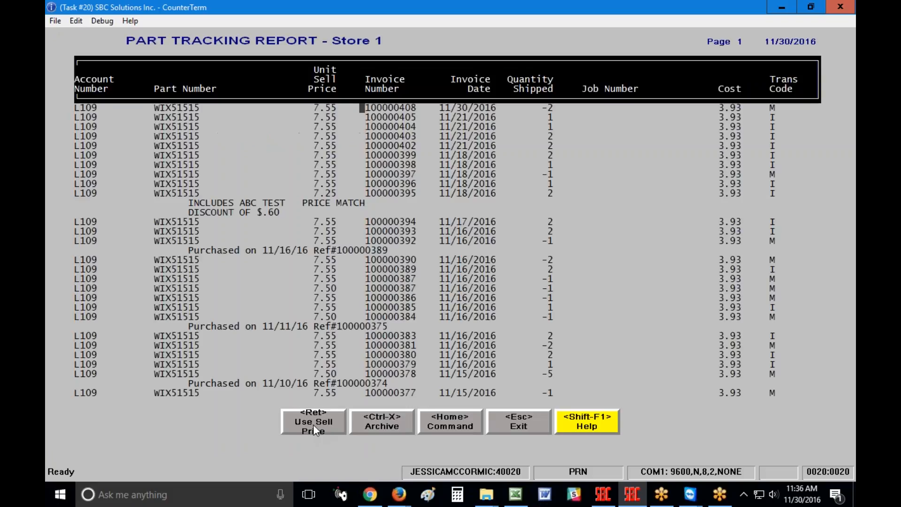
pyautogui.press('Down')
pyautogui.press('Return')
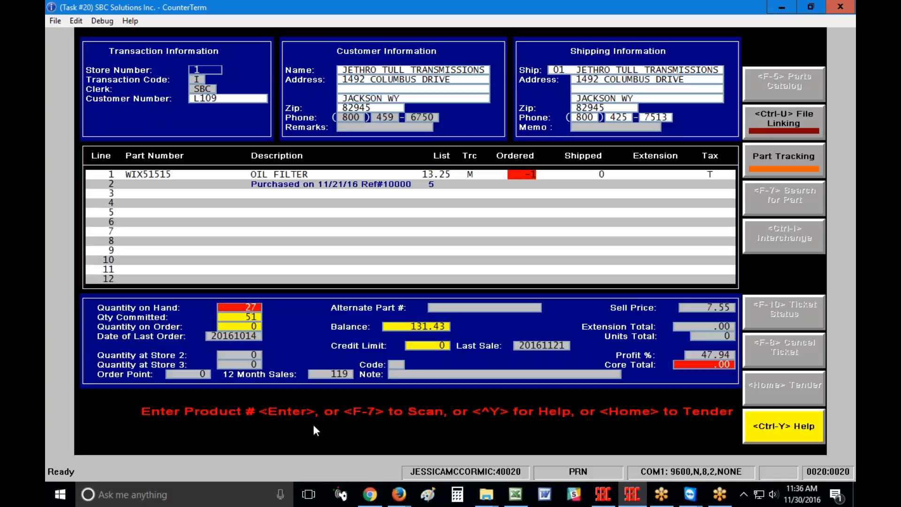
pyautogui.press('Return')
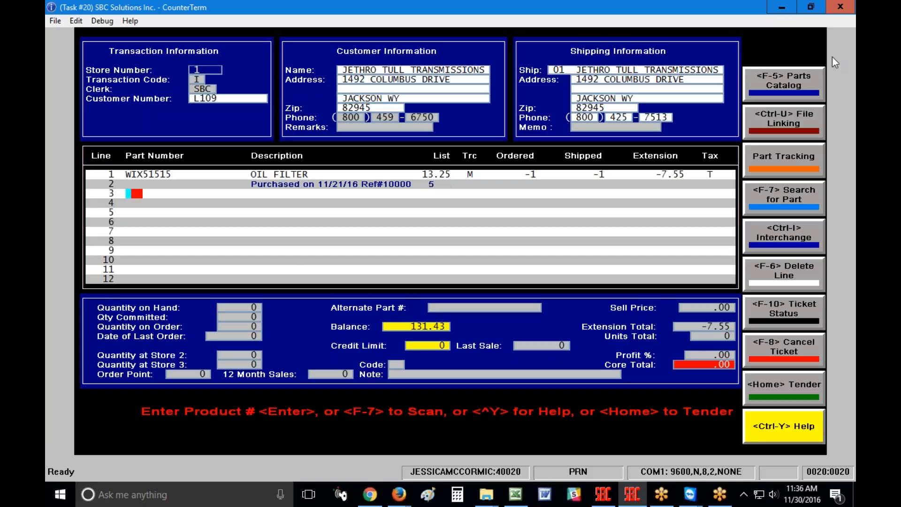
pyautogui.click(811, 7)
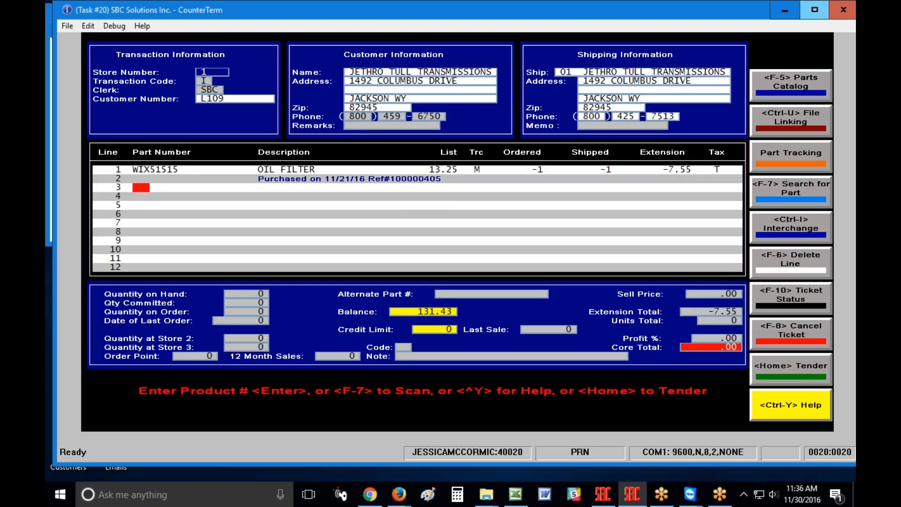
pyautogui.click(824, 11)
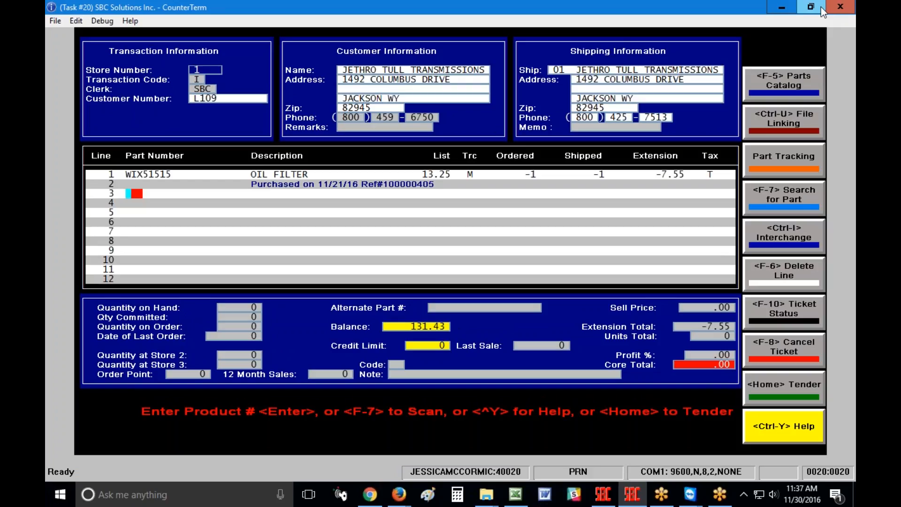
# Add battery 4D1 to line 3 as a core return (code C), linked through part tracking to the latest 11/18/2016 purchase, quantity -1
pyautogui.write('4D1')
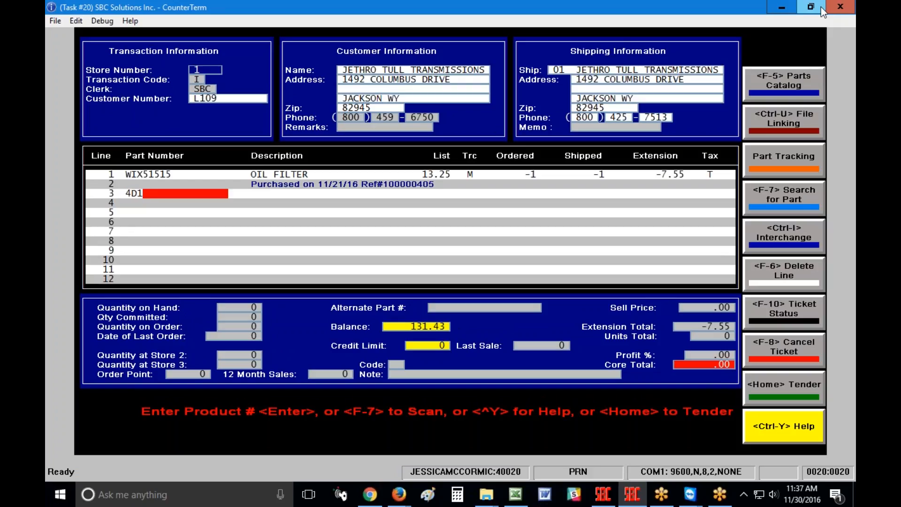
pyautogui.press('Return')
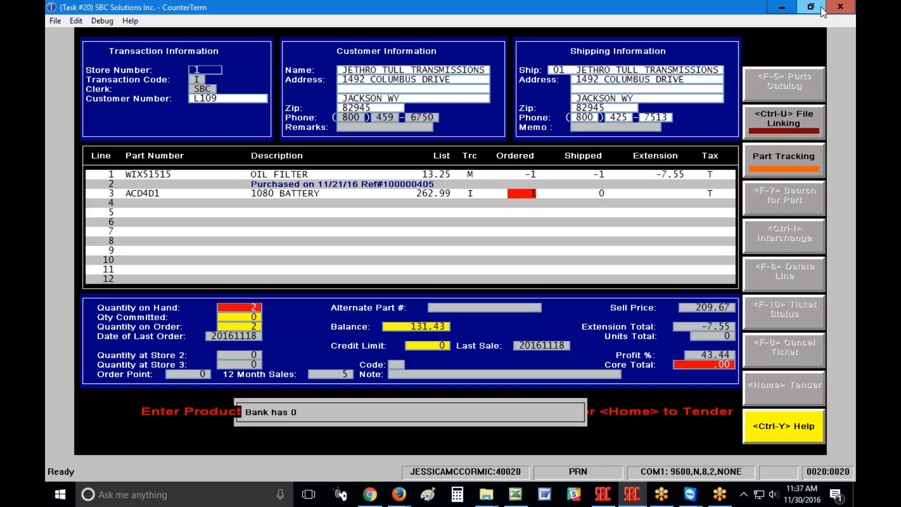
pyautogui.press('Left')
pyautogui.write('W')
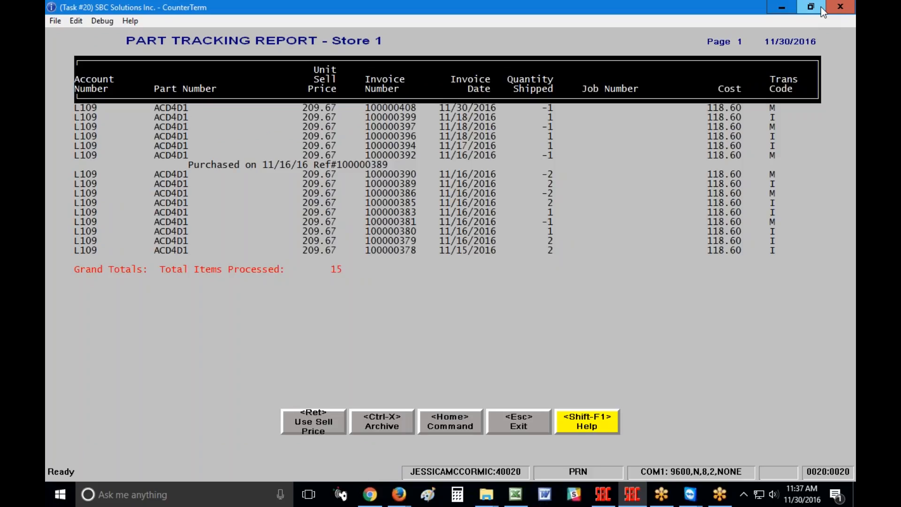
pyautogui.press('Return')
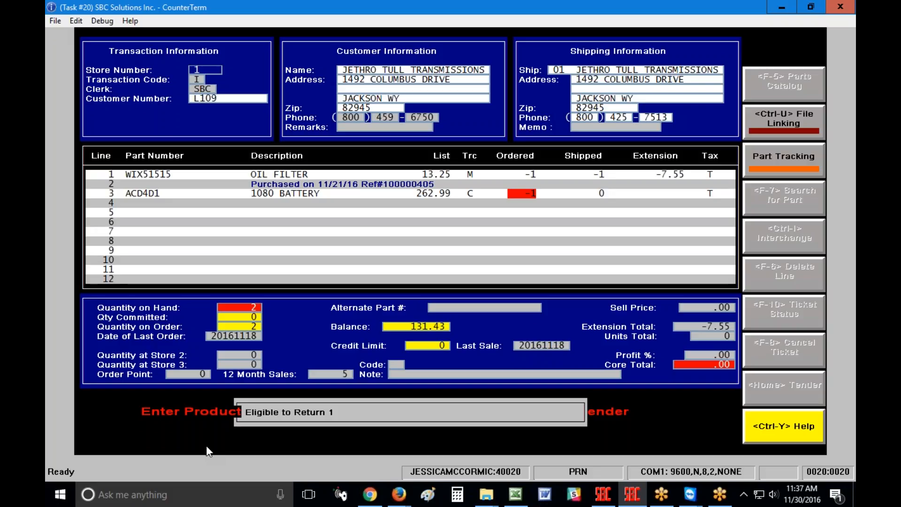
pyautogui.press('Return')
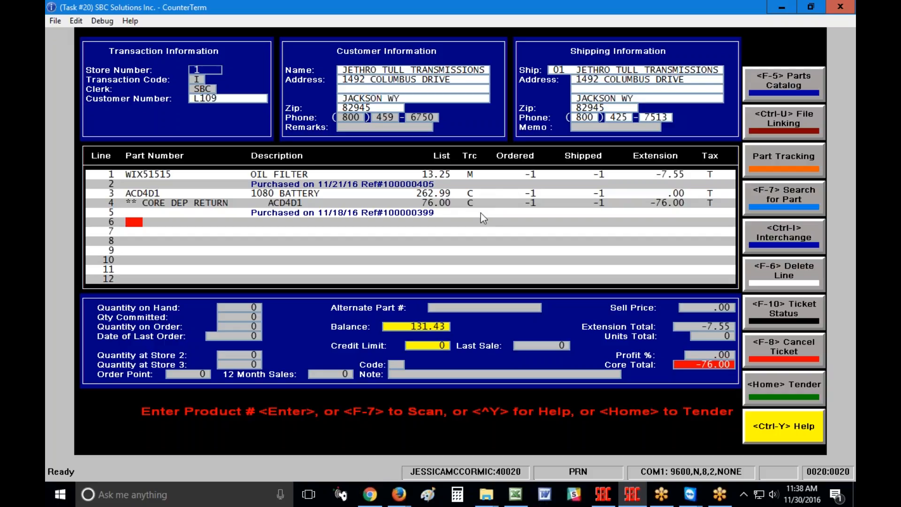
# Add oil filter 51515 to line 6, link it to the earliest 11/21/2016 purchase in part tracking, and return it under code R, quantity -1
pyautogui.write('51515')
pyautogui.press('Return')
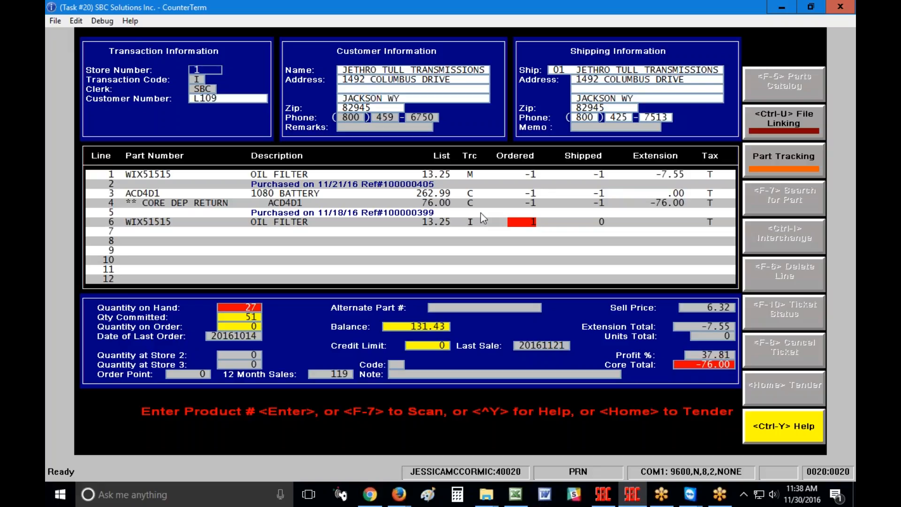
pyautogui.write('1')
pyautogui.press('Return')
pyautogui.write('D')
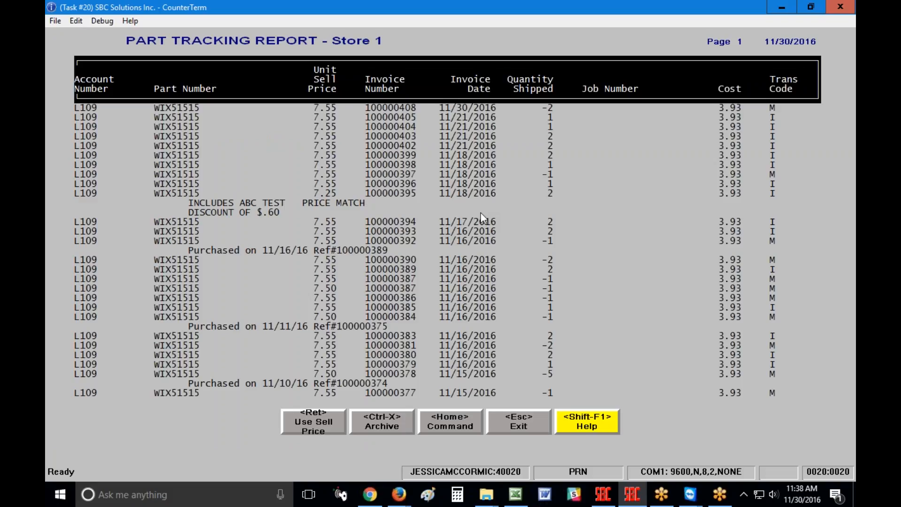
pyautogui.press('Down')
pyautogui.press('Down')
pyautogui.press('Down')
pyautogui.press('Down')
pyautogui.press('Return')
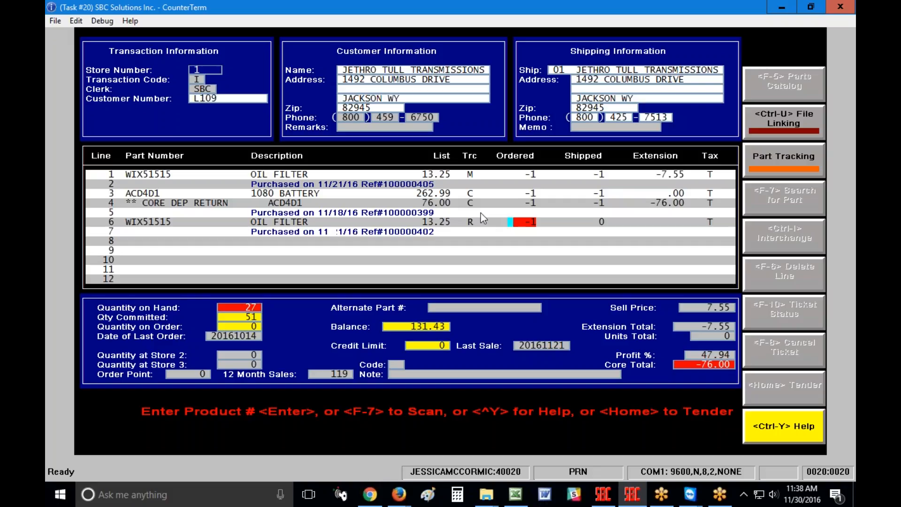
pyautogui.press('Return')
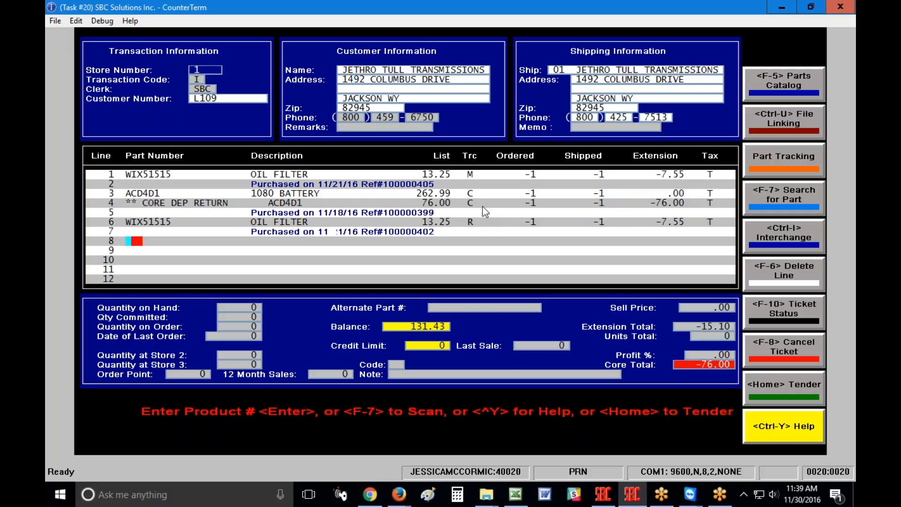
# Tender the return ticket with a purchase order number and apply the full amount to House Charge
pyautogui.click(801, 385)
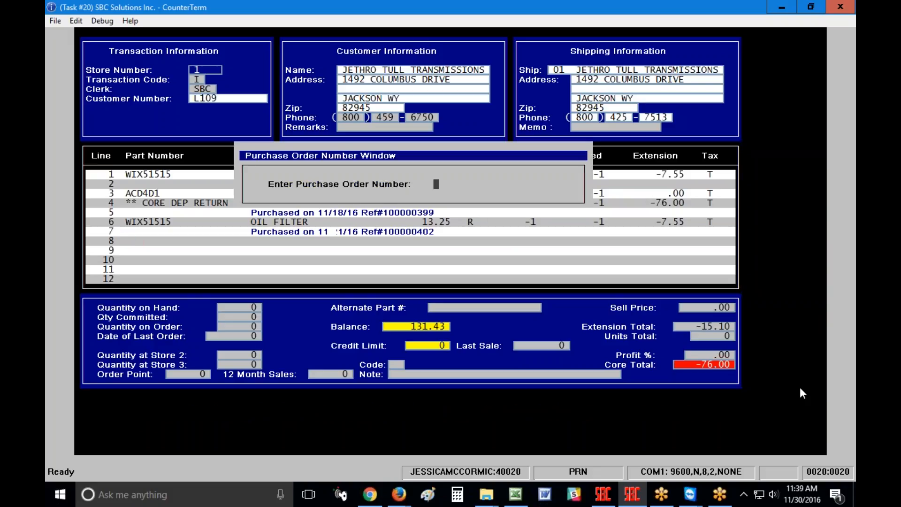
pyautogui.write('123')
pyautogui.press('Return')
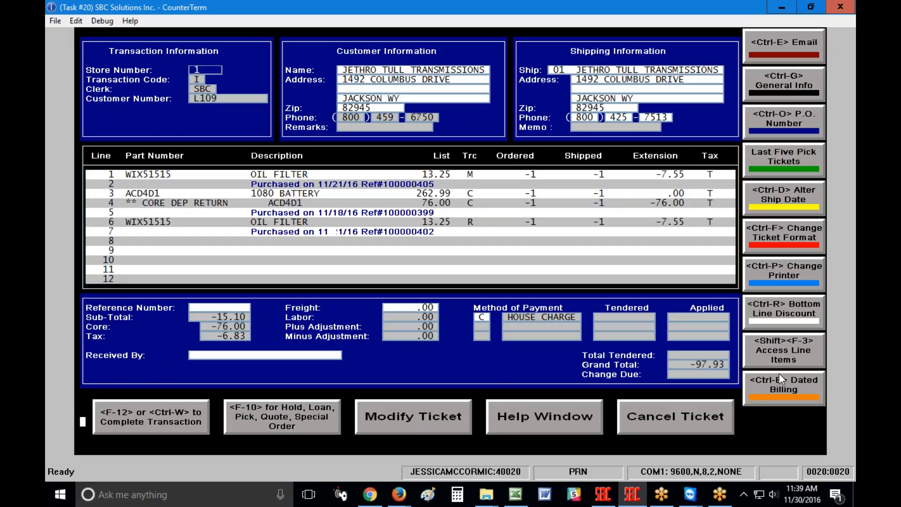
pyautogui.press('F12')
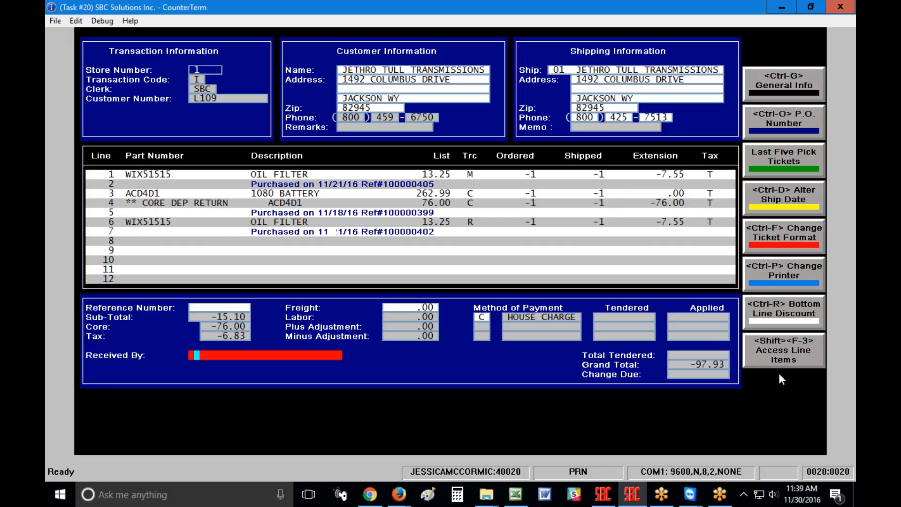
pyautogui.press('Return')
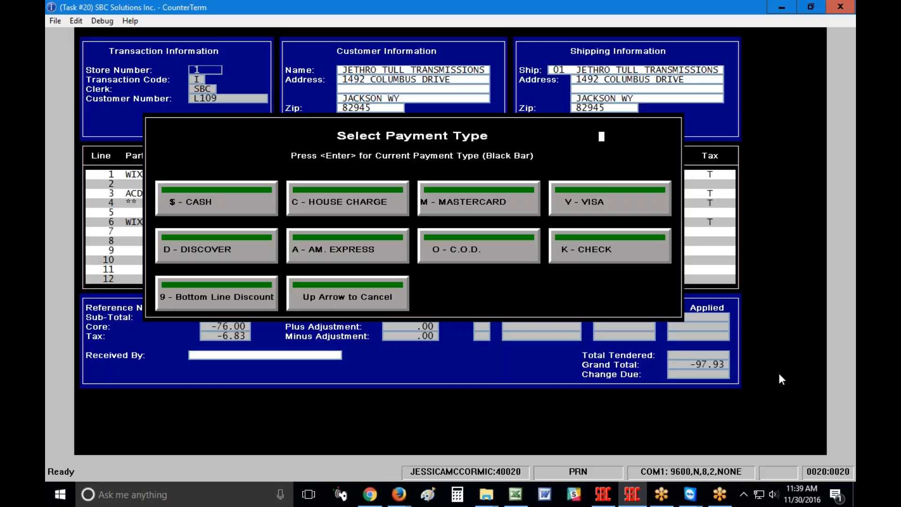
pyautogui.click(384, 199)
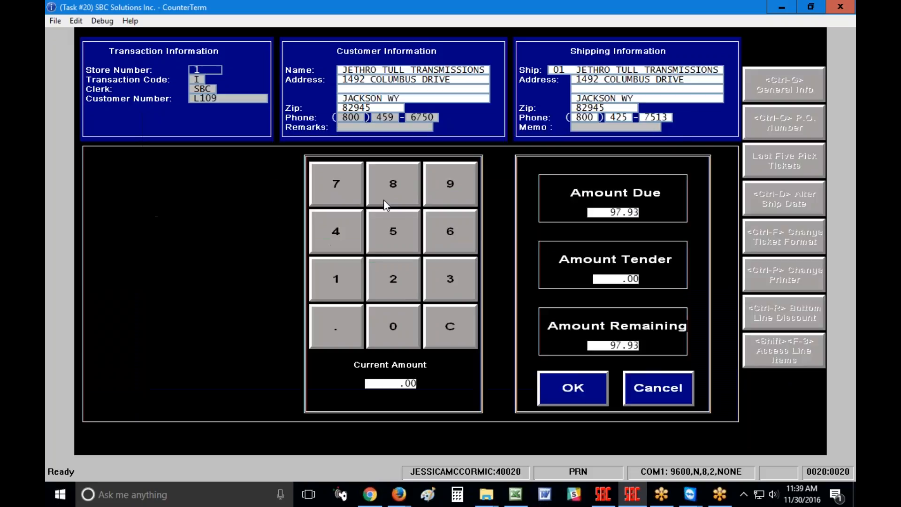
pyautogui.press('Return')
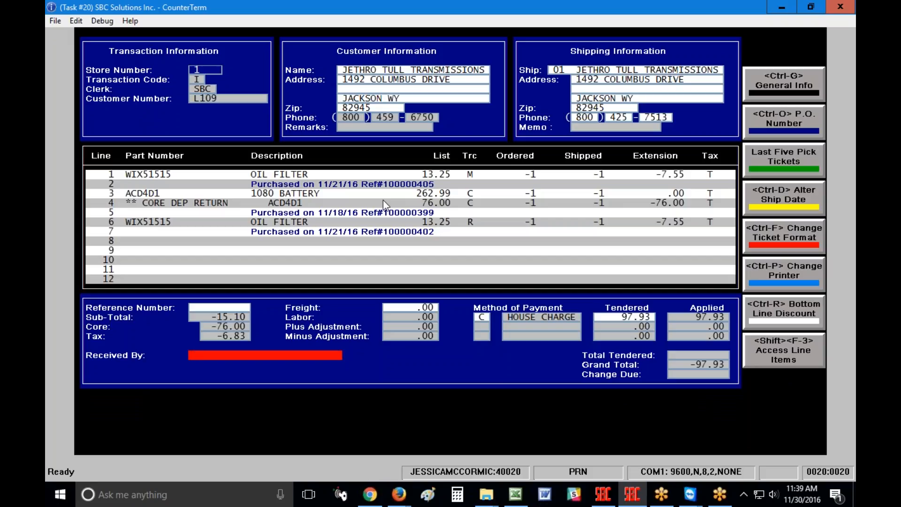
# Enter the recipient's name in Received By and complete the transaction
pyautogui.write('JIM')
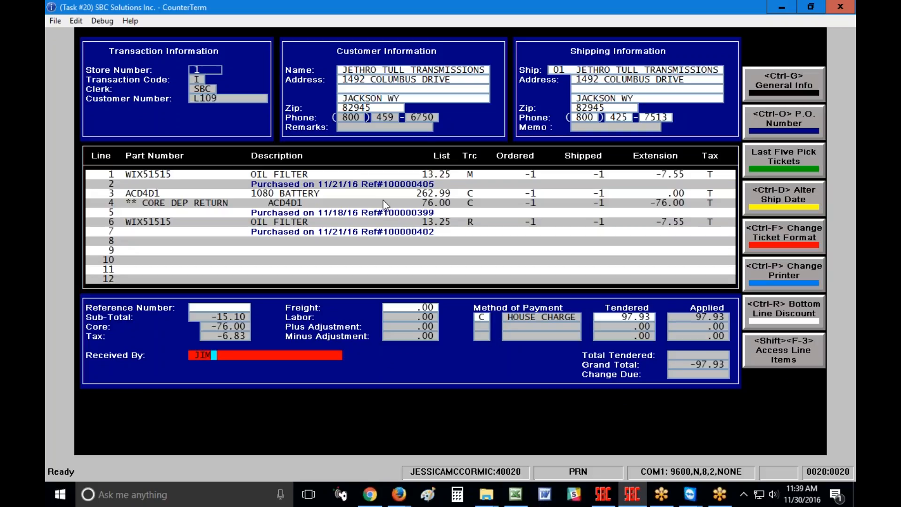
pyautogui.press('Return')
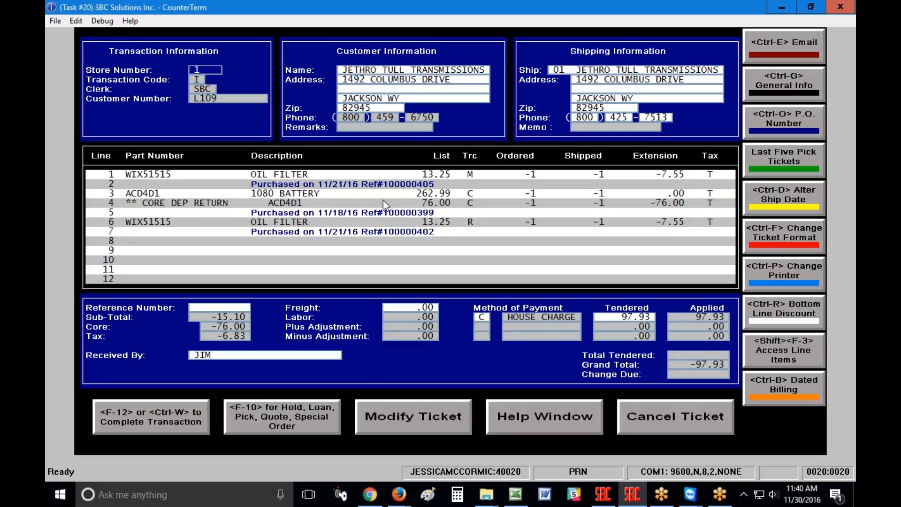
pyautogui.click(156, 426)
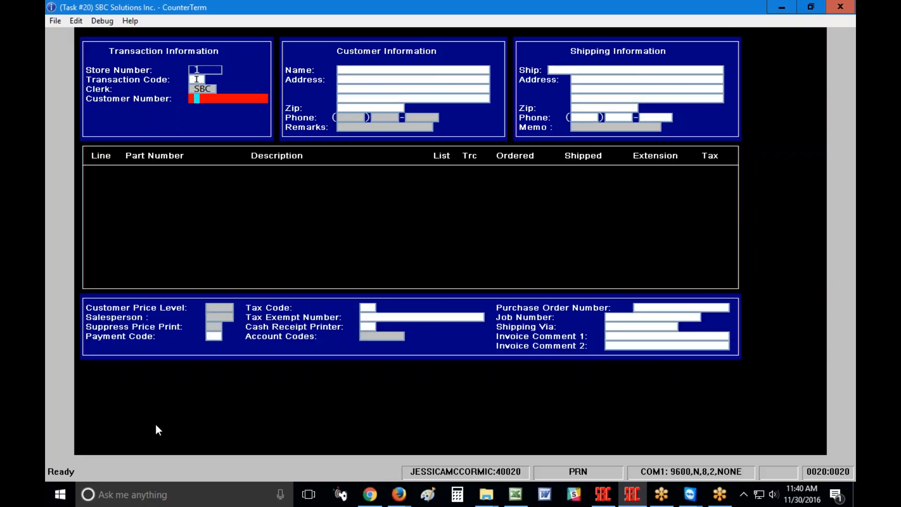
# Leave the point-of-sale ticket and bring up part 51515 in Inventory Management
pyautogui.press('Escape')
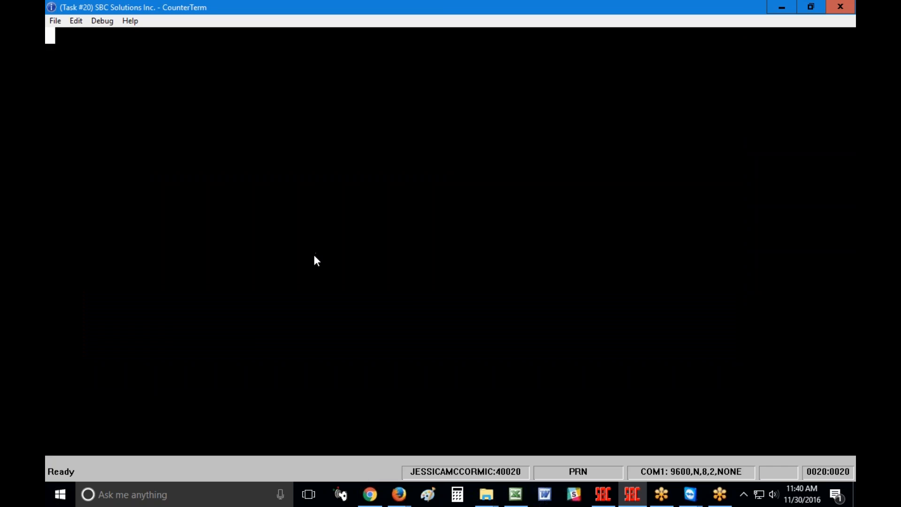
pyautogui.press('d')
pyautogui.press('3')
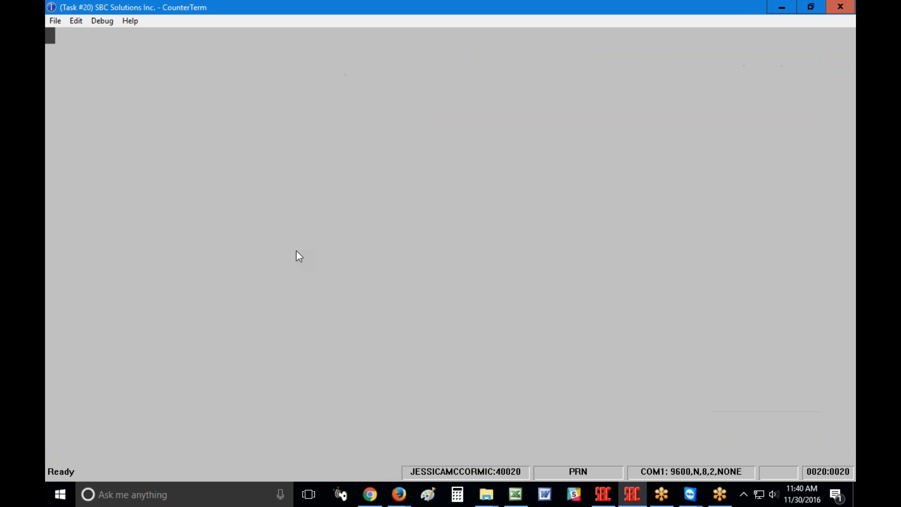
pyautogui.press('Return')
pyautogui.write('51515')
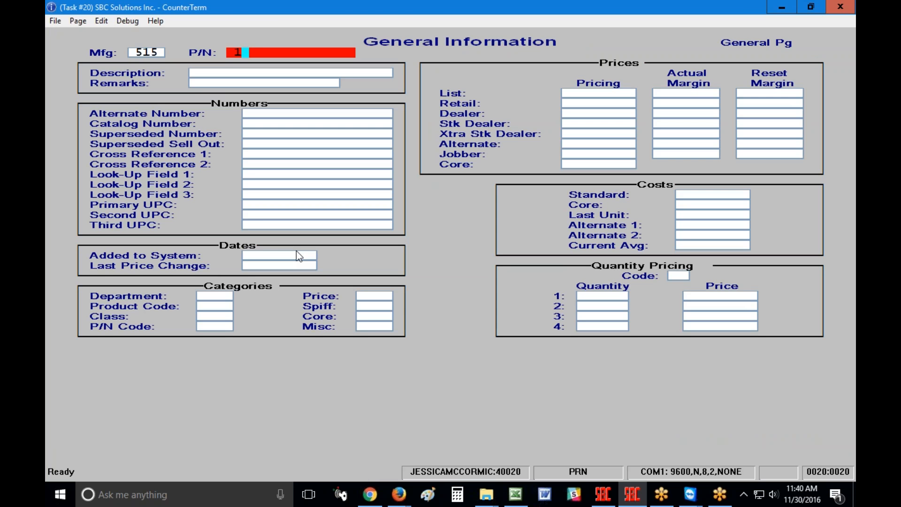
pyautogui.write('515')
pyautogui.press('Return')
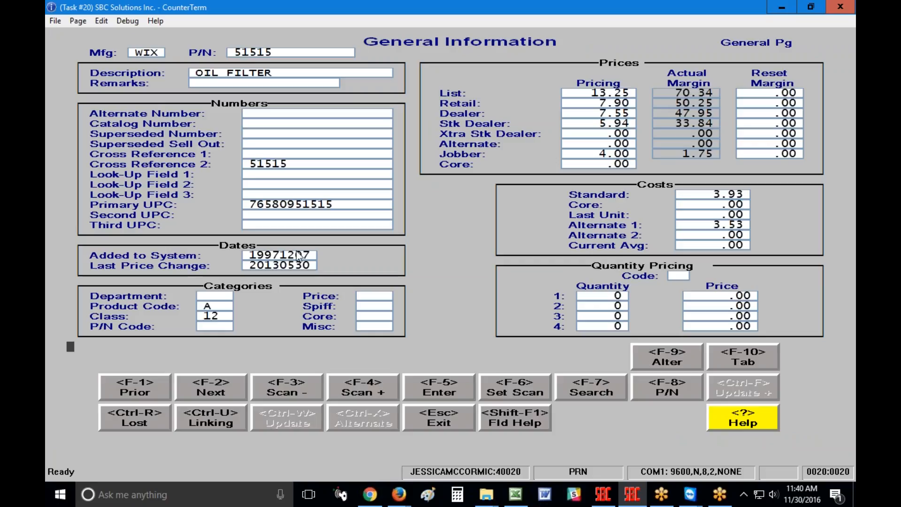
# Examine the oil filter's on-hand quantity, defective returns and last return date in the store 1 replenishment info, and return to the main menu
pyautogui.press('pagedown')
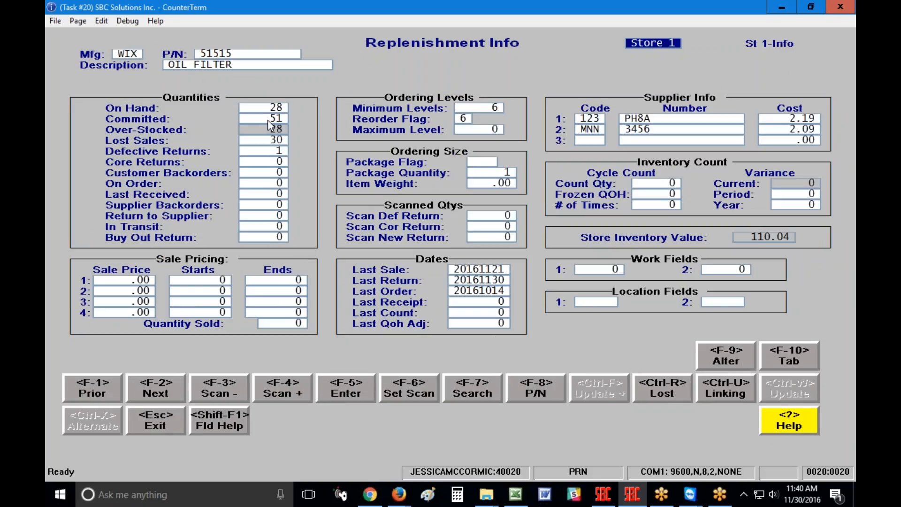
pyautogui.click(261, 154)
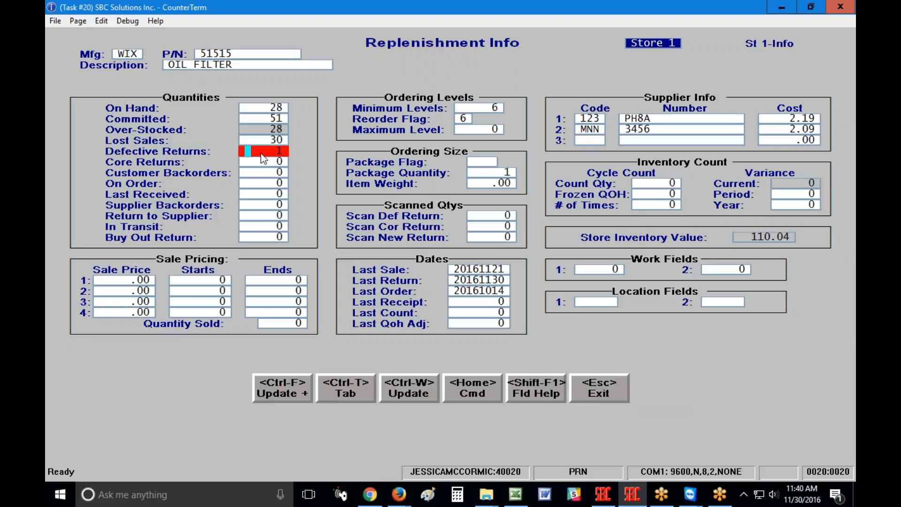
pyautogui.click(248, 111)
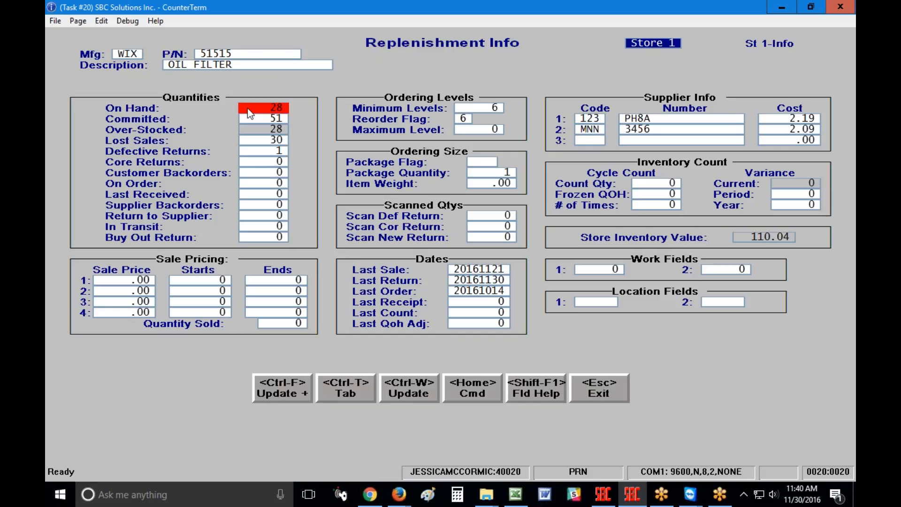
pyautogui.click(255, 151)
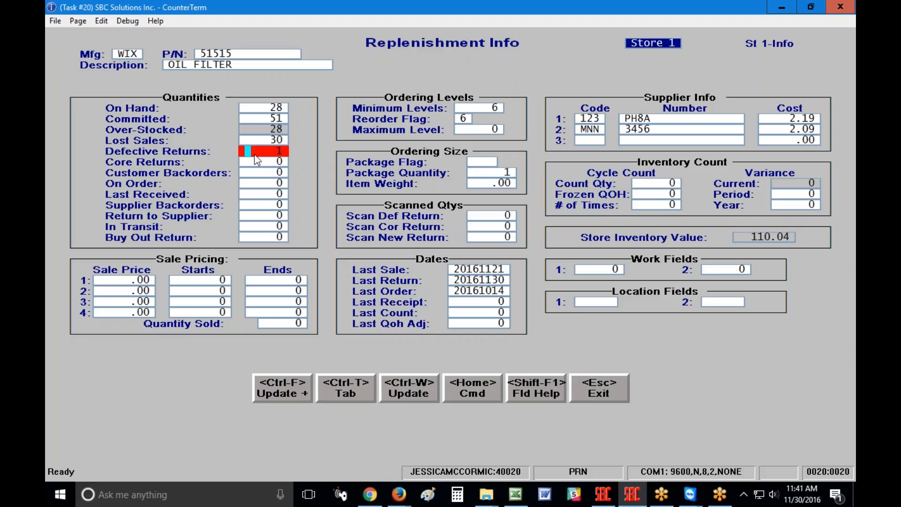
pyautogui.hotkey('ctrl', 'w')
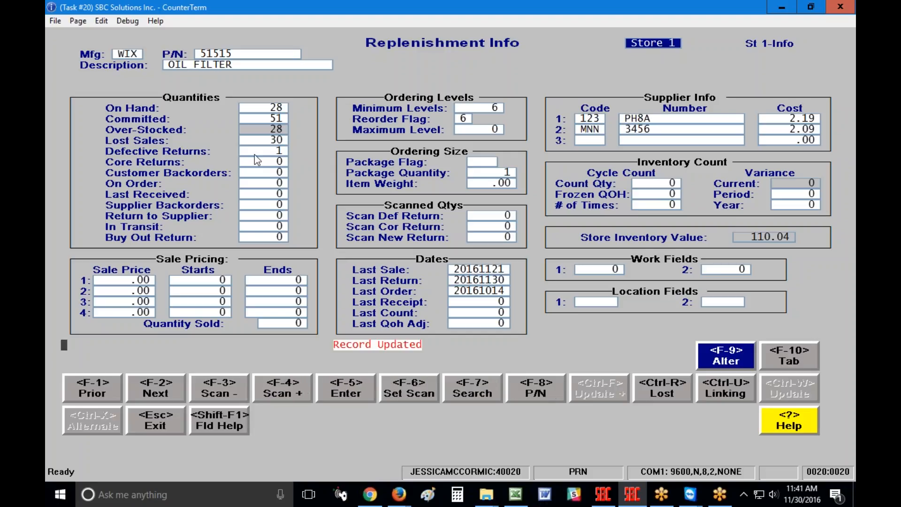
pyautogui.click(463, 280)
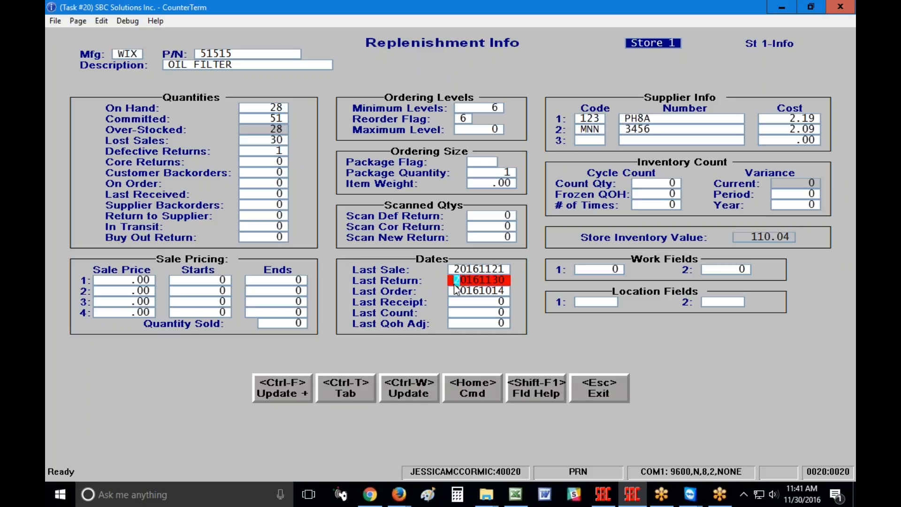
pyautogui.hotkey('ctrl', 'w')
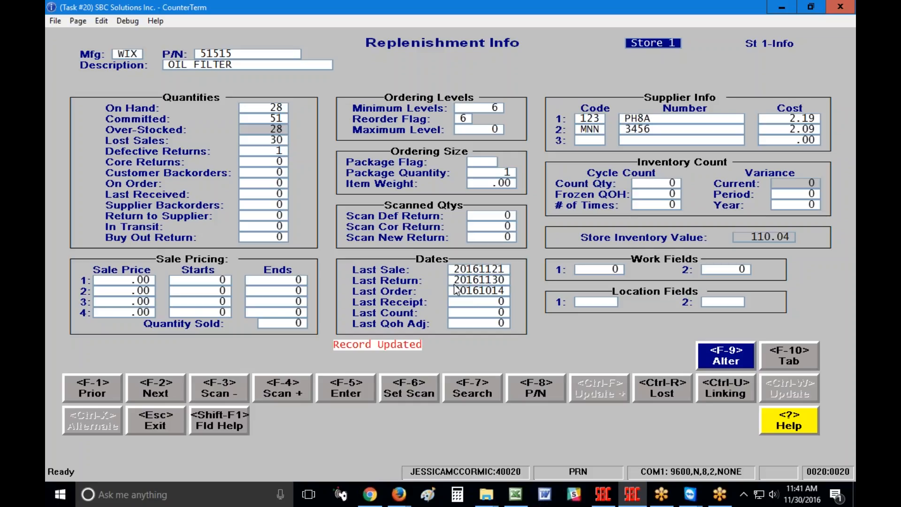
pyautogui.press('Escape')
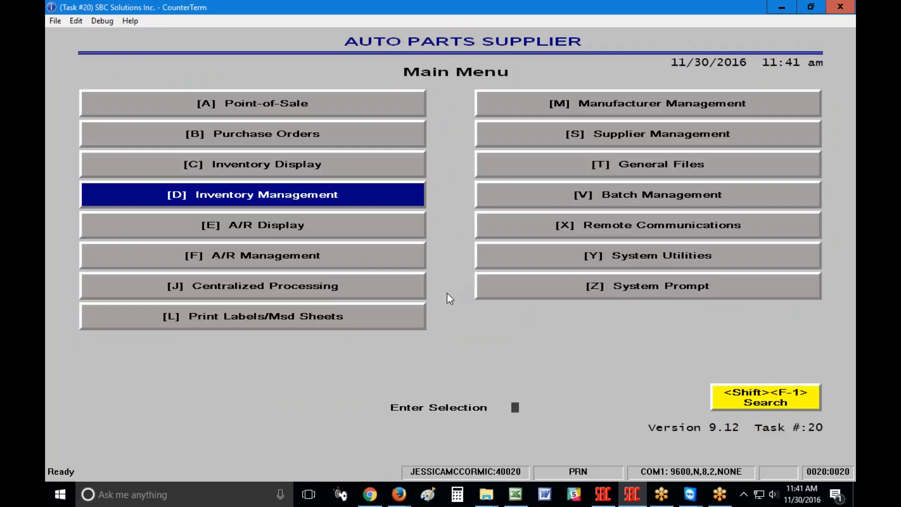